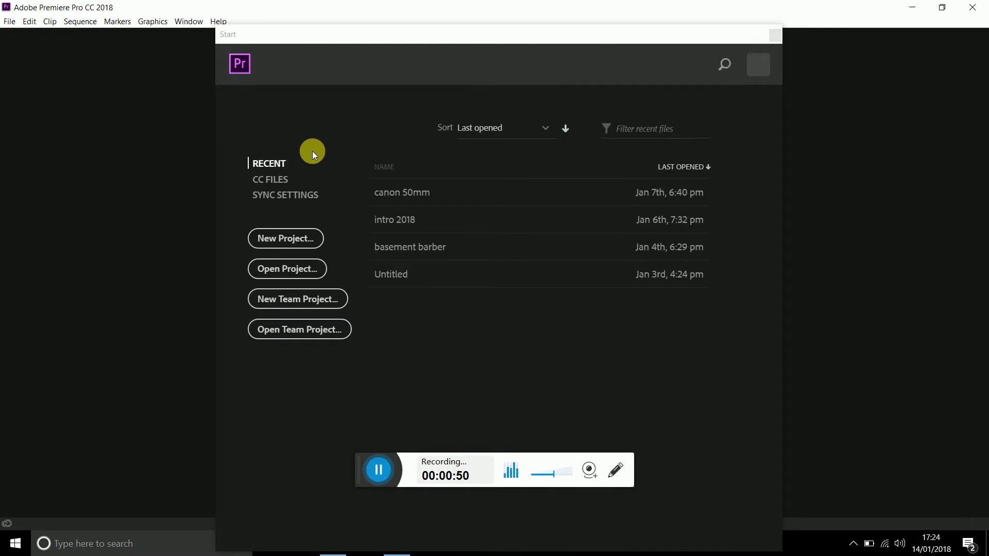
# Create a new project named "new video" in the default location, keeping the default general and scratch disk settings
pyautogui.click(286, 242)
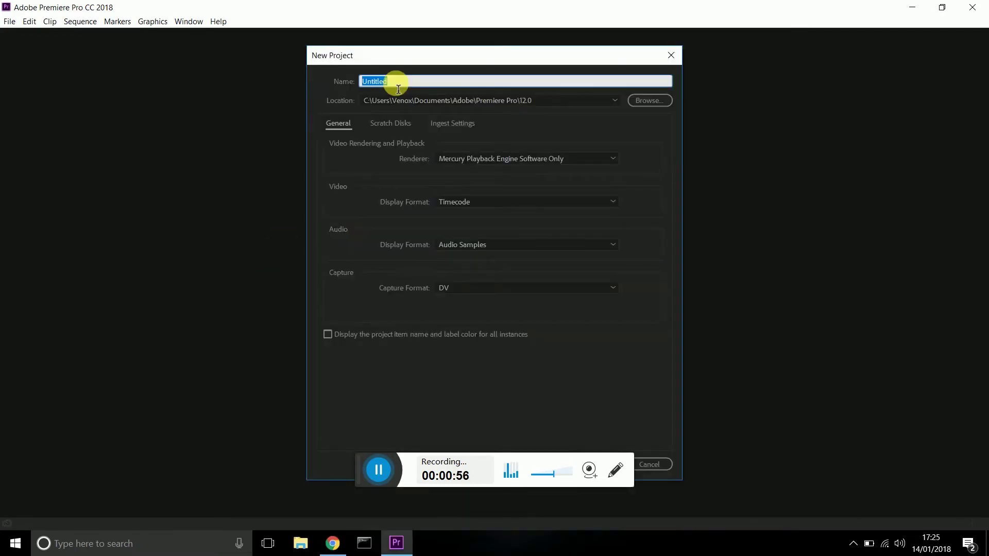
pyautogui.write('new')
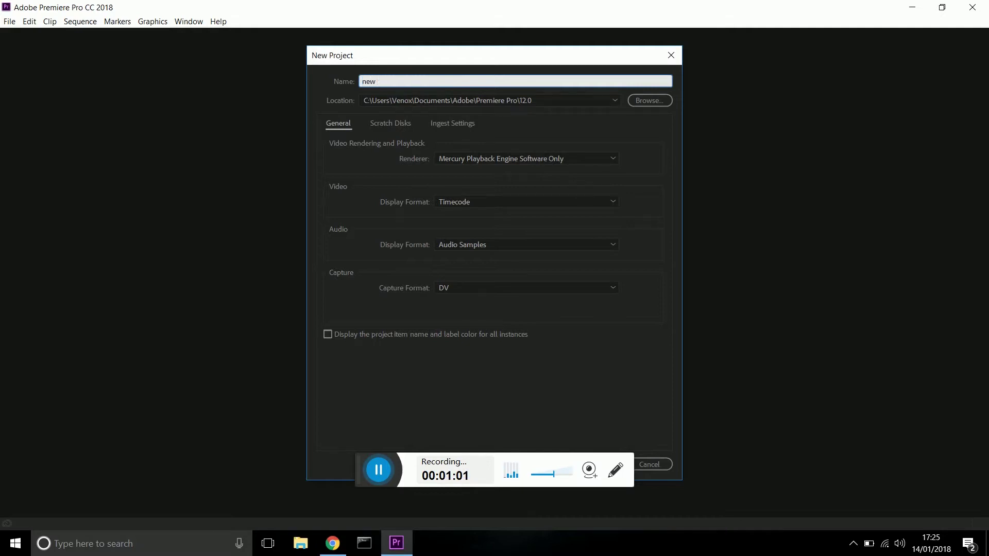
pyautogui.write(' tvideo')
pyautogui.click(552, 205)
pyautogui.click(555, 202)
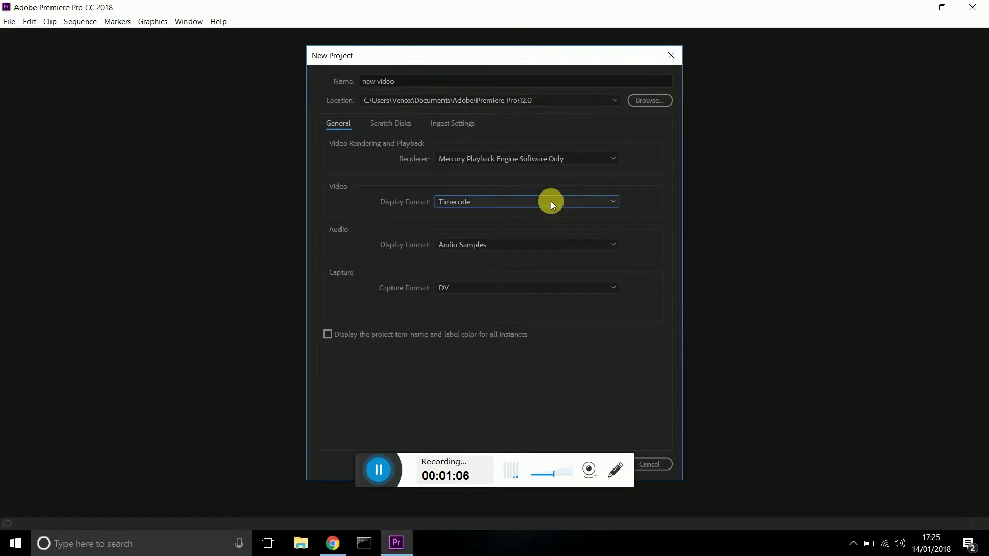
pyautogui.click(391, 124)
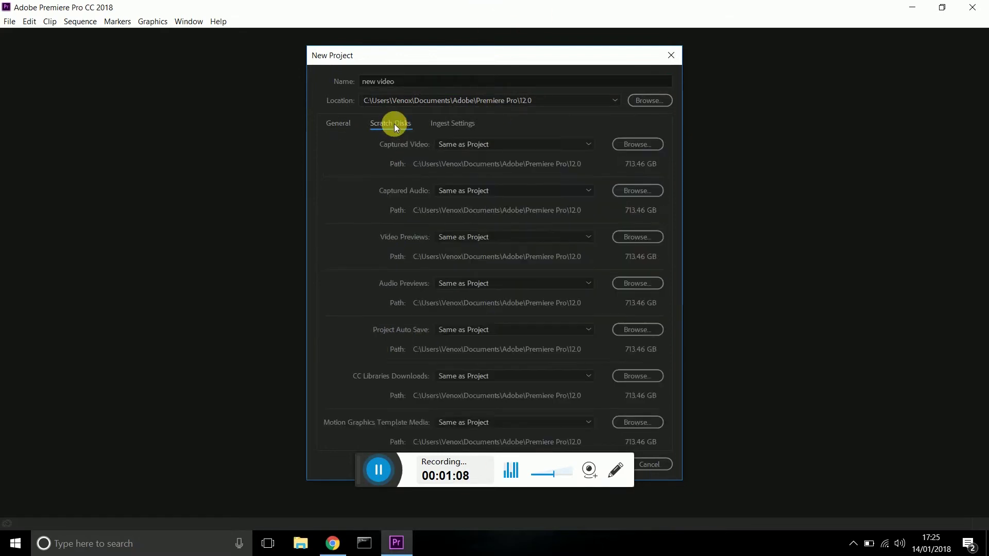
pyautogui.click(331, 126)
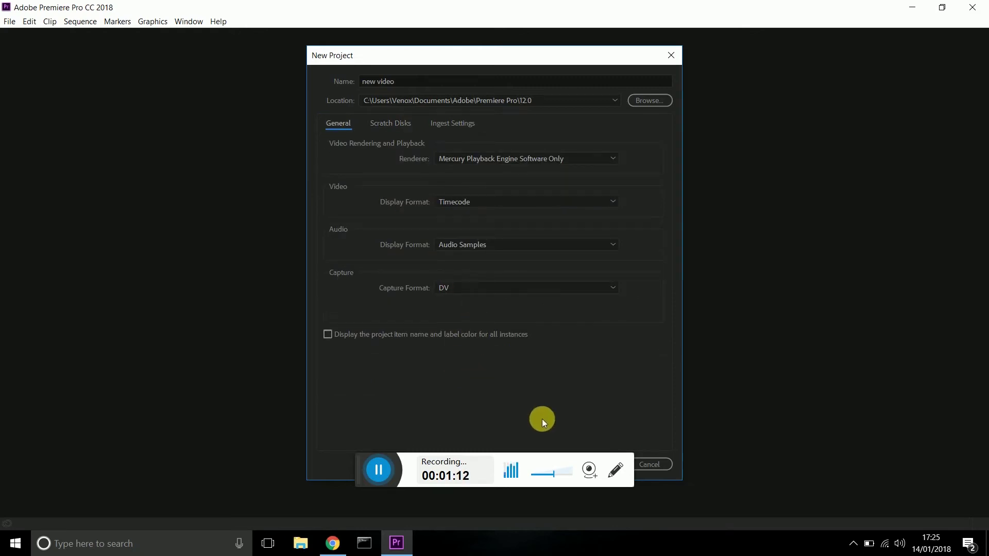
pyautogui.click(452, 81)
pyautogui.doubleClick(452, 81)
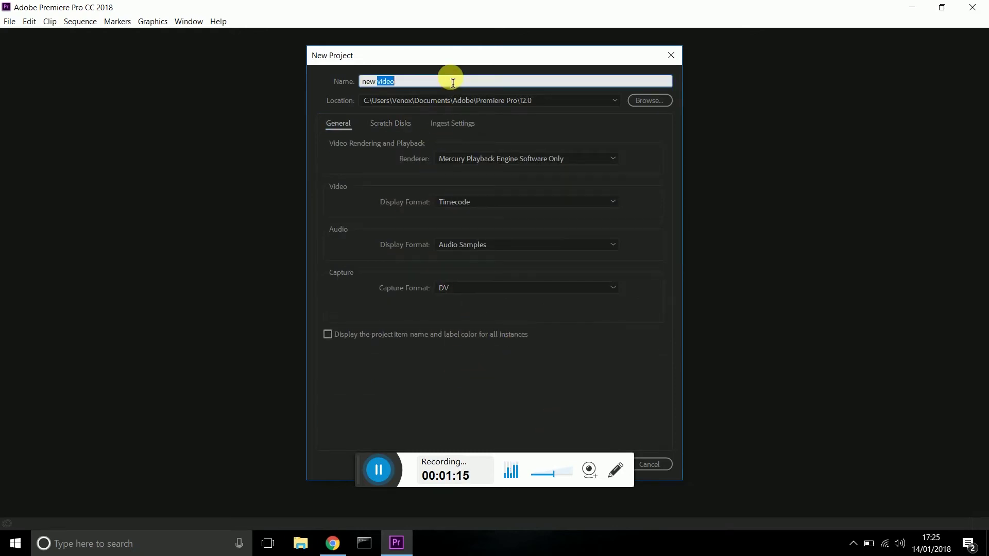
pyautogui.press('Return')
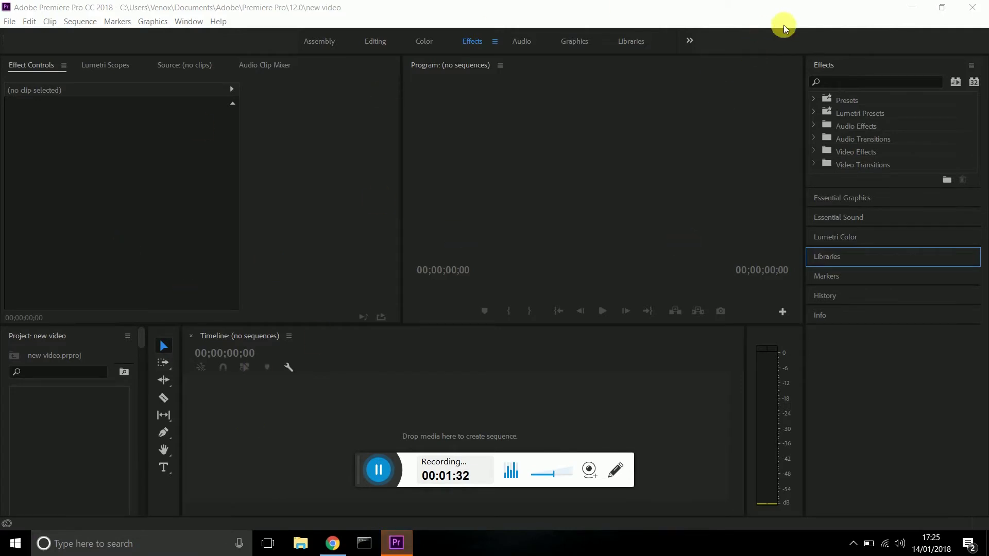
# Bring the MVI_2608 video from the desktop into the empty timeline as a new sequence
pyautogui.click(912, 7)
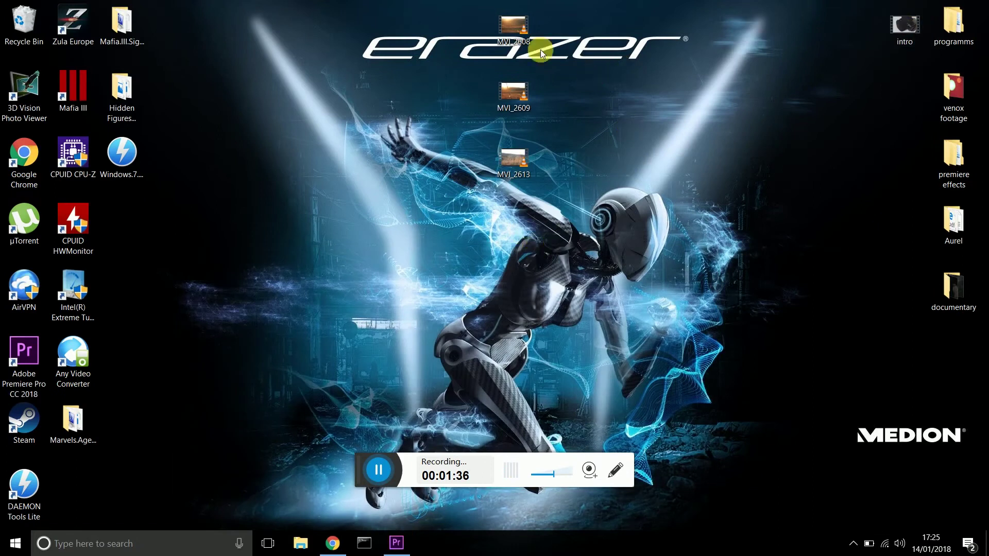
pyautogui.moveTo(583, 86); pyautogui.dragTo(505, 162)
pyautogui.moveTo(510, 98); pyautogui.dragTo(446, 29)
pyautogui.click(594, 68)
pyautogui.moveTo(514, 23); pyautogui.dragTo(305, 413)
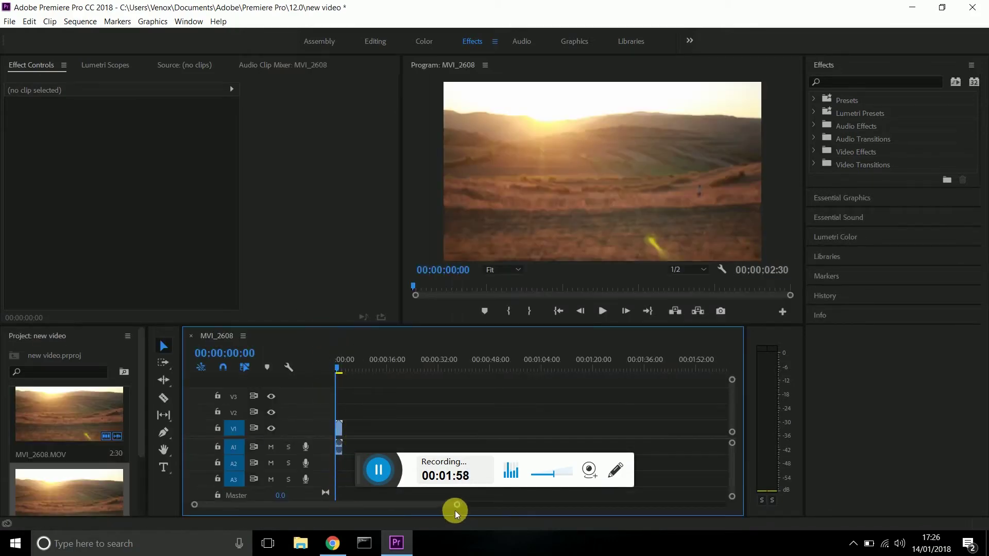
pyautogui.moveTo(458, 504); pyautogui.dragTo(371, 511)
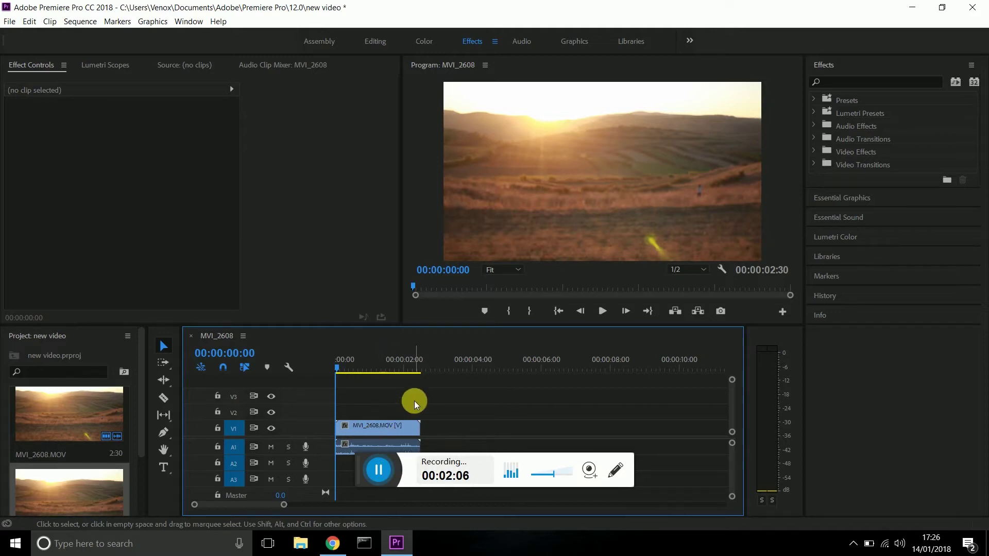
# Unlink the audio from the video of the MVI_2608 clip in the timeline
pyautogui.moveTo(339, 372)
pyautogui.mouseDown()
pyautogui.moveTo(398, 387)
pyautogui.moveTo(329, 384)
pyautogui.mouseUp()
pyautogui.rightClick(383, 423)
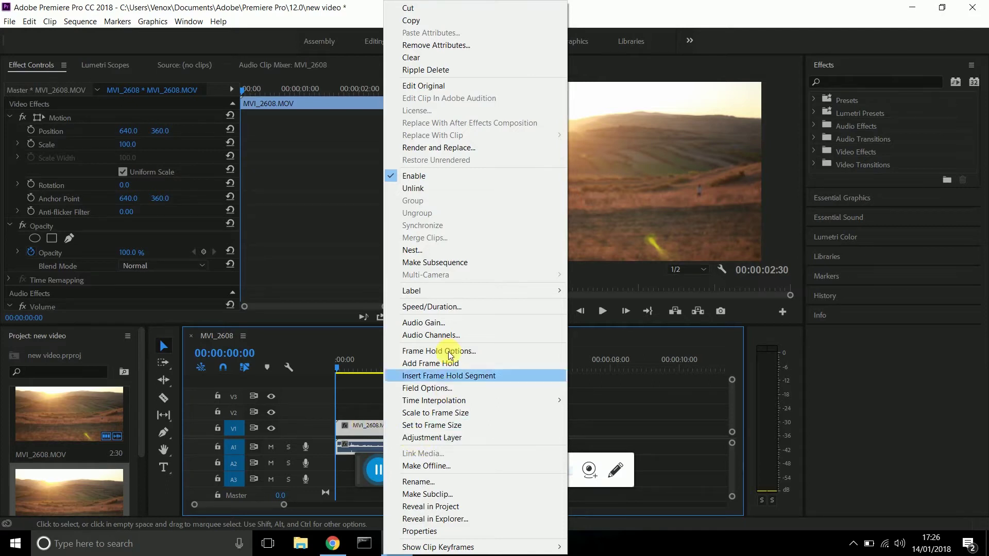
pyautogui.click(425, 188)
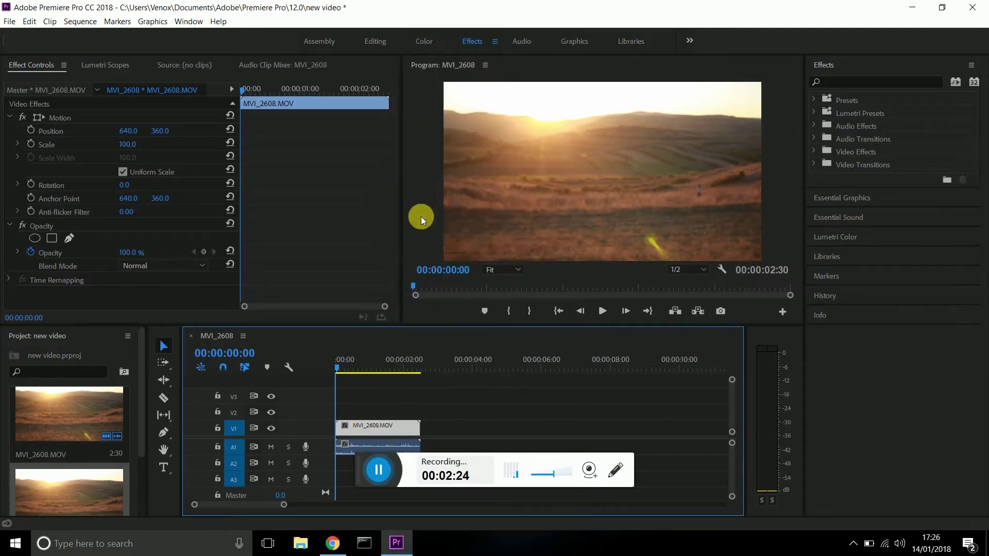
# Delete the unlinked MVI_2608 audio from track A1, keeping the video on V1
pyautogui.click(370, 450)
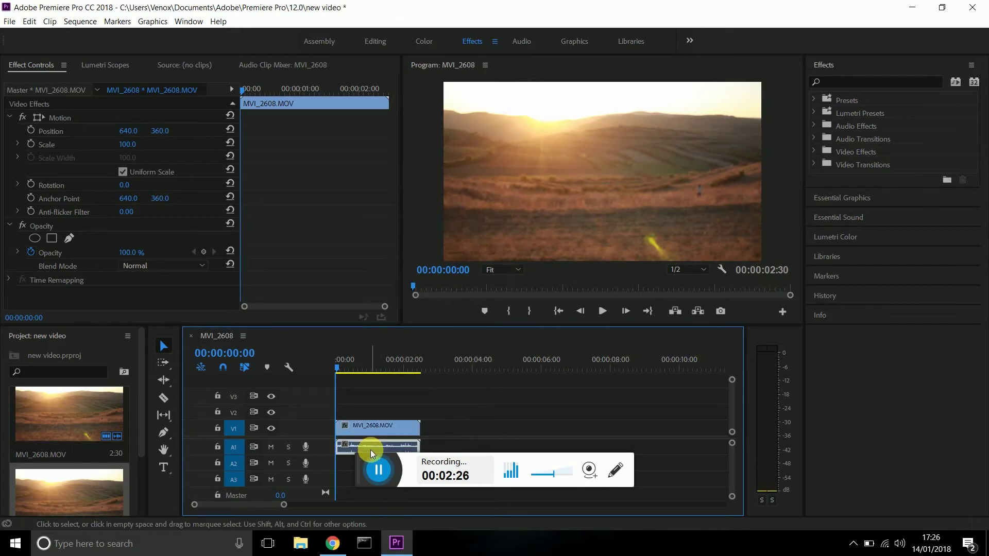
pyautogui.click(378, 430)
pyautogui.click(379, 446)
pyautogui.click(380, 430)
pyautogui.click(380, 446)
pyautogui.click(378, 431)
pyautogui.click(380, 446)
pyautogui.click(381, 425)
pyautogui.click(382, 443)
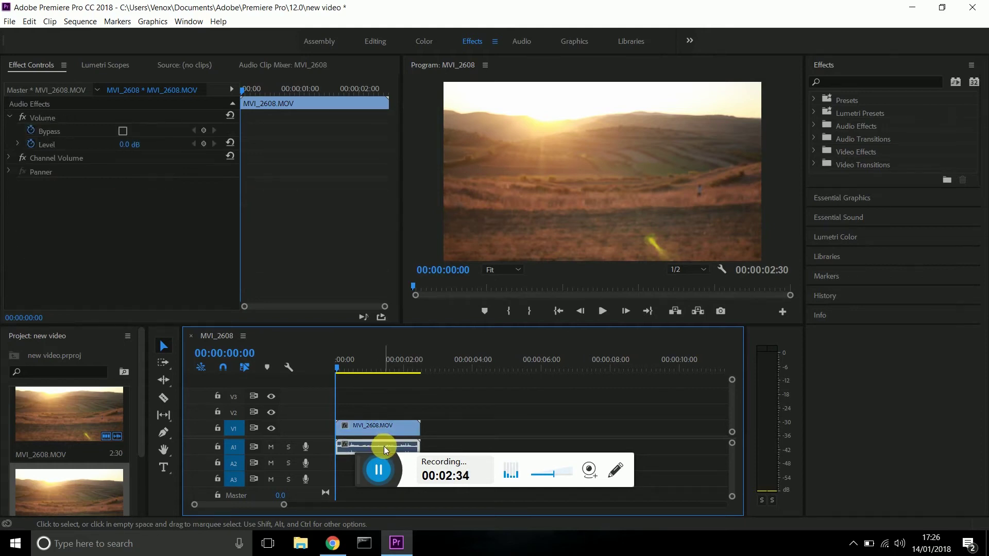
pyautogui.press('Delete')
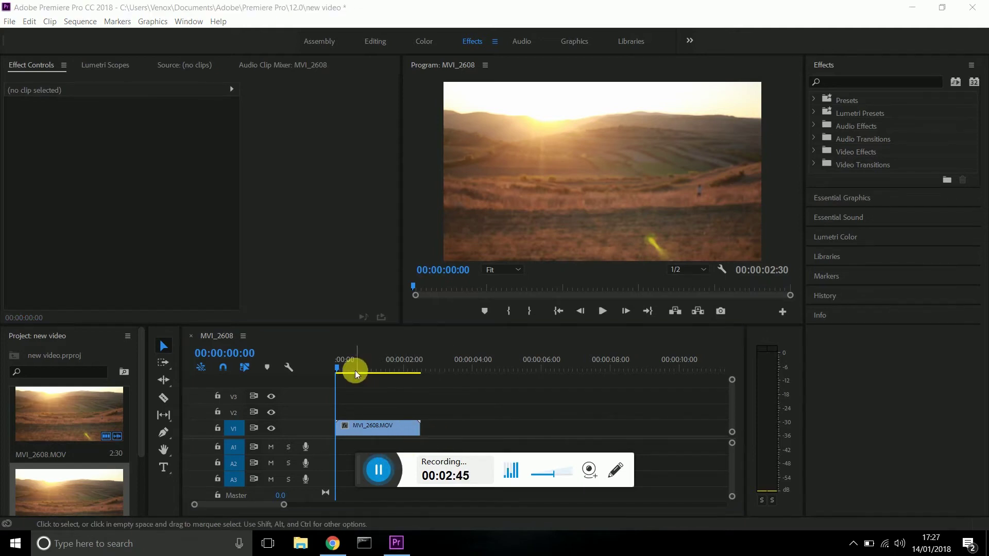
# Trim the end of the MVI_2608 clip back to 00:00:01:18
pyautogui.moveTo(339, 366); pyautogui.dragTo(388, 384)
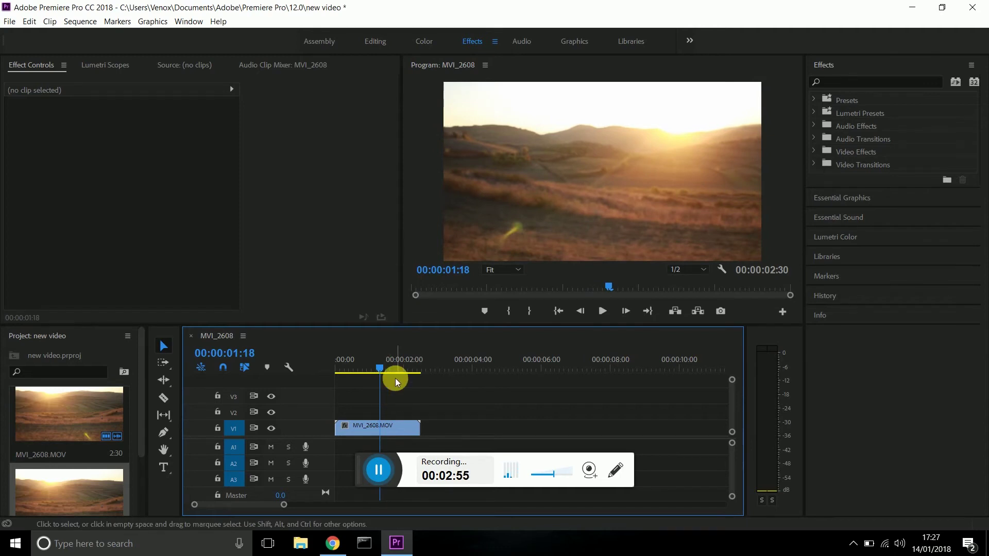
pyautogui.moveTo(419, 431); pyautogui.dragTo(379, 435)
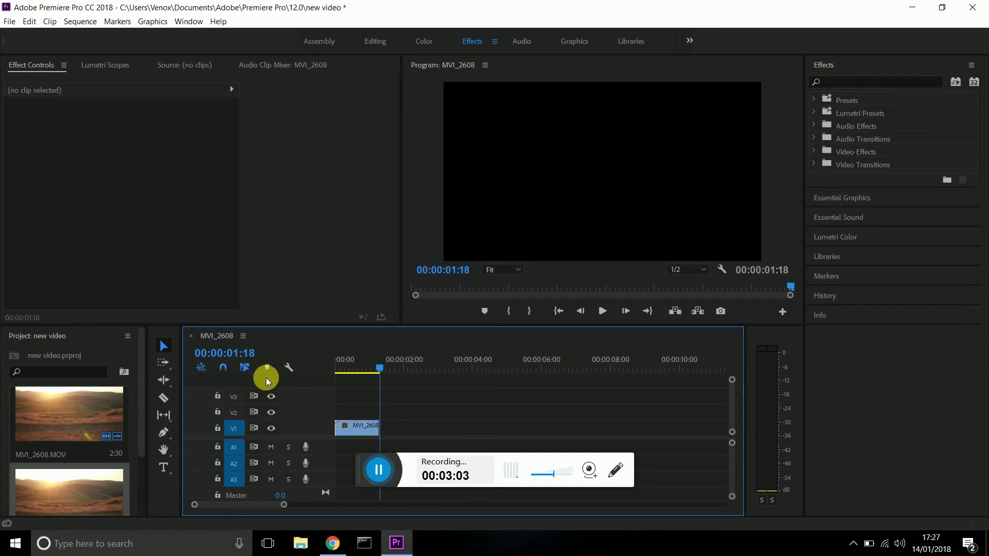
# Try splitting the trimmed MVI_2608 clip near its middle with the Razor tool, and undo the cut
pyautogui.click(163, 398)
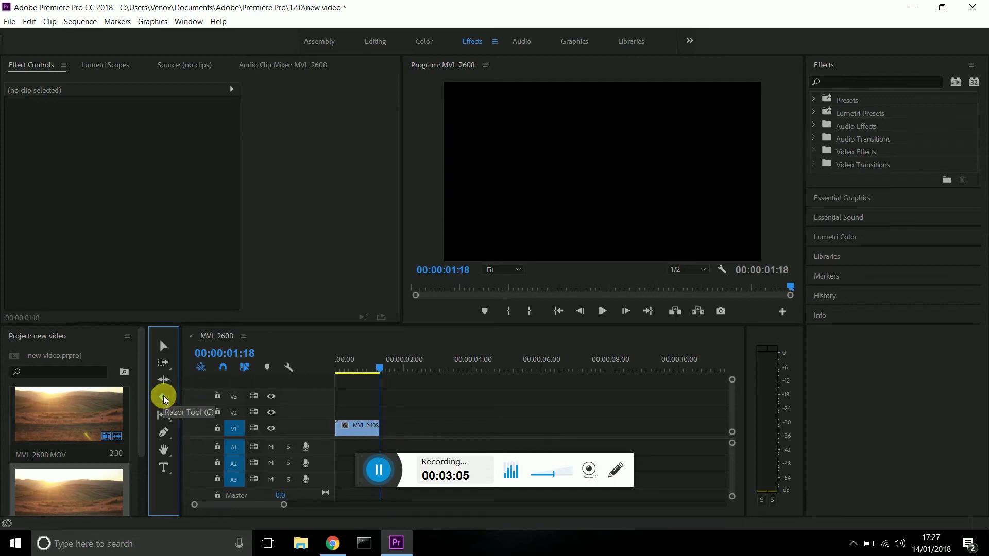
pyautogui.click(356, 427)
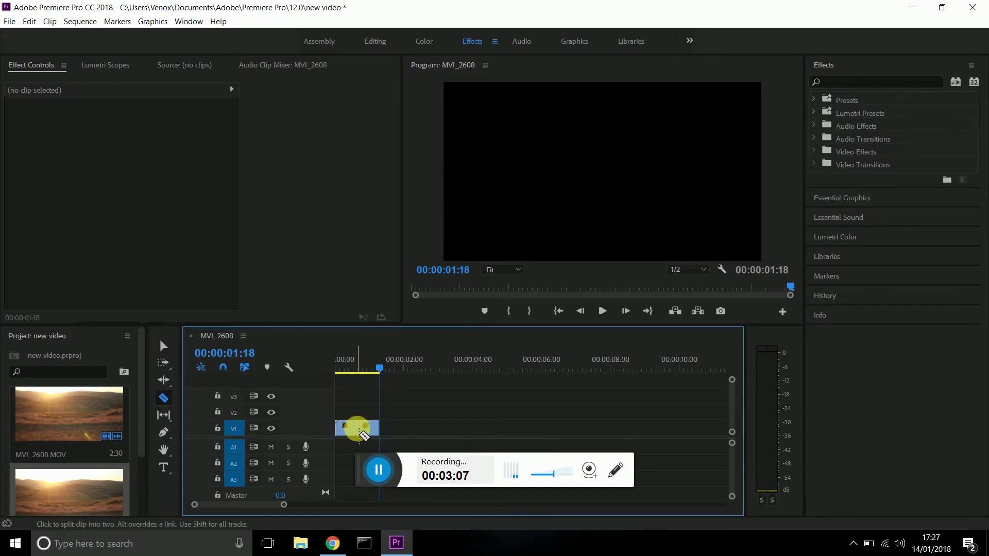
pyautogui.click(163, 345)
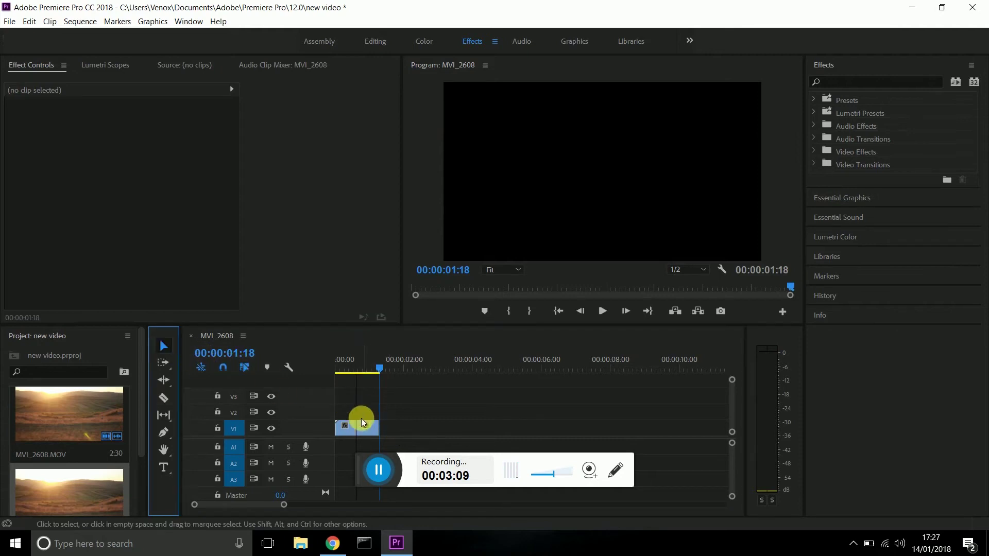
pyautogui.click(371, 432)
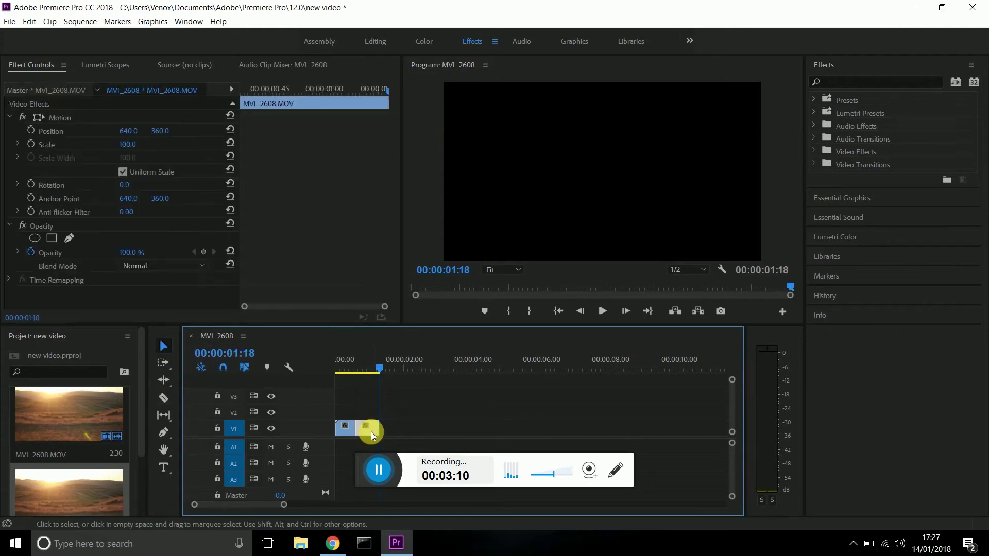
pyautogui.click(378, 370)
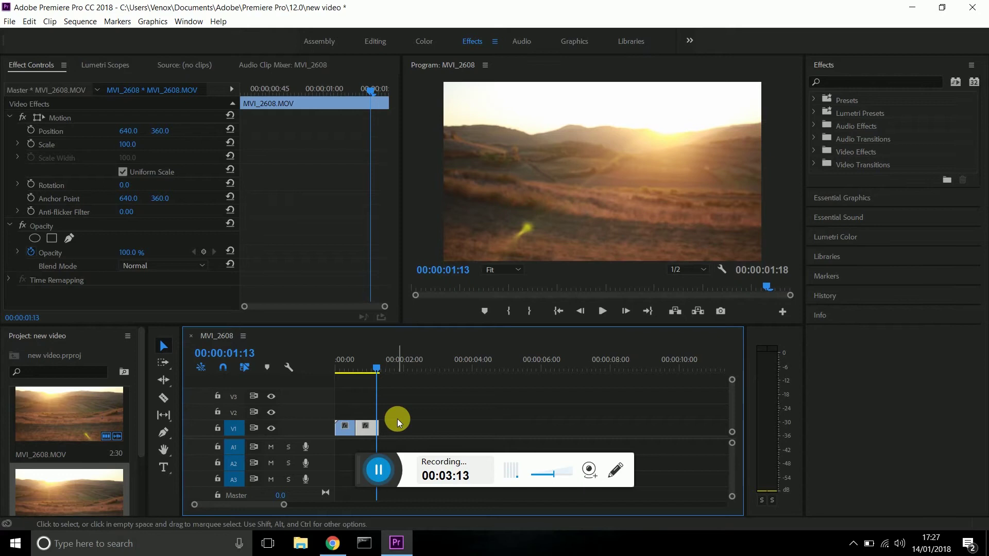
pyautogui.hotkey('ctrl', 'z')
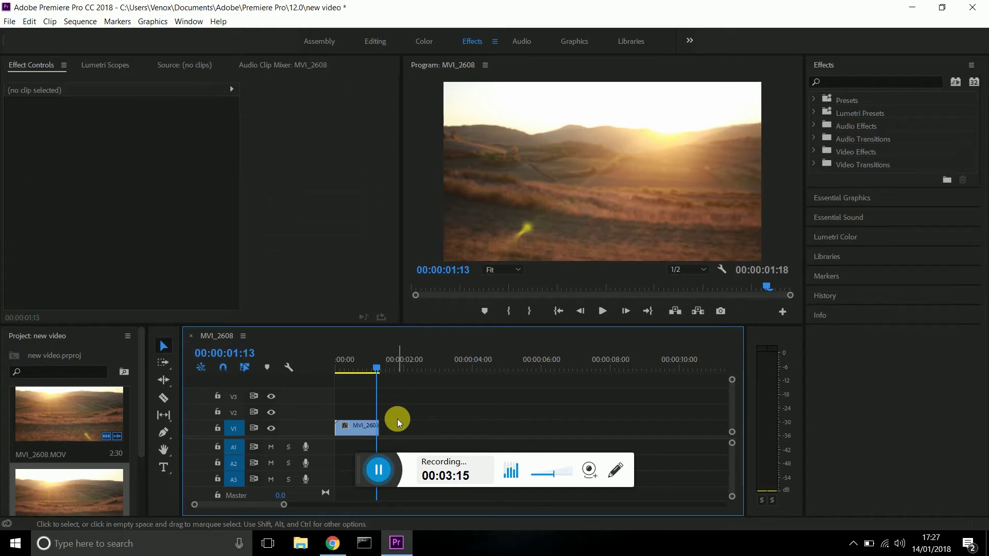
# Slow the MVI_2608 clip down to 40% speed and play back the result
pyautogui.moveTo(379, 370); pyautogui.dragTo(338, 384)
pyautogui.rightClick(369, 428)
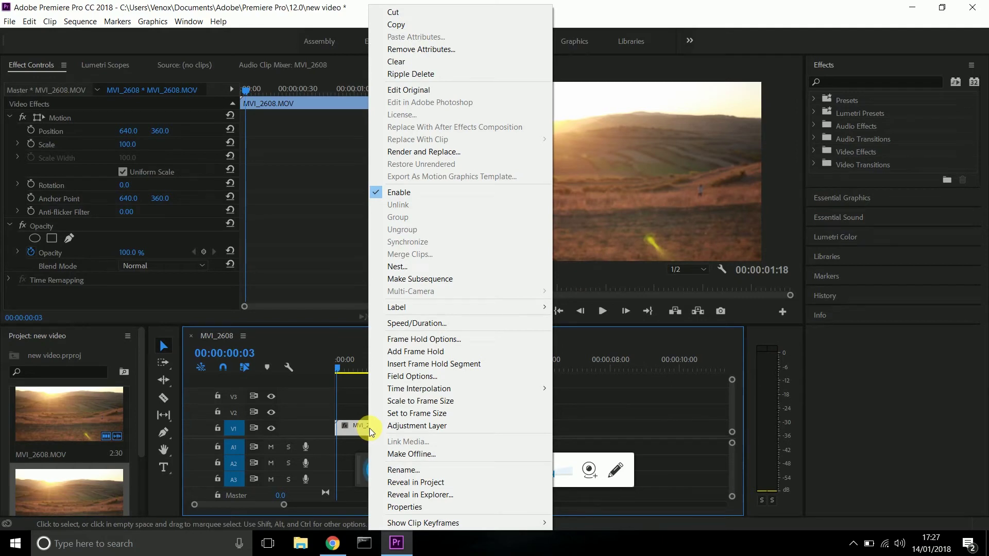
pyautogui.click(456, 323)
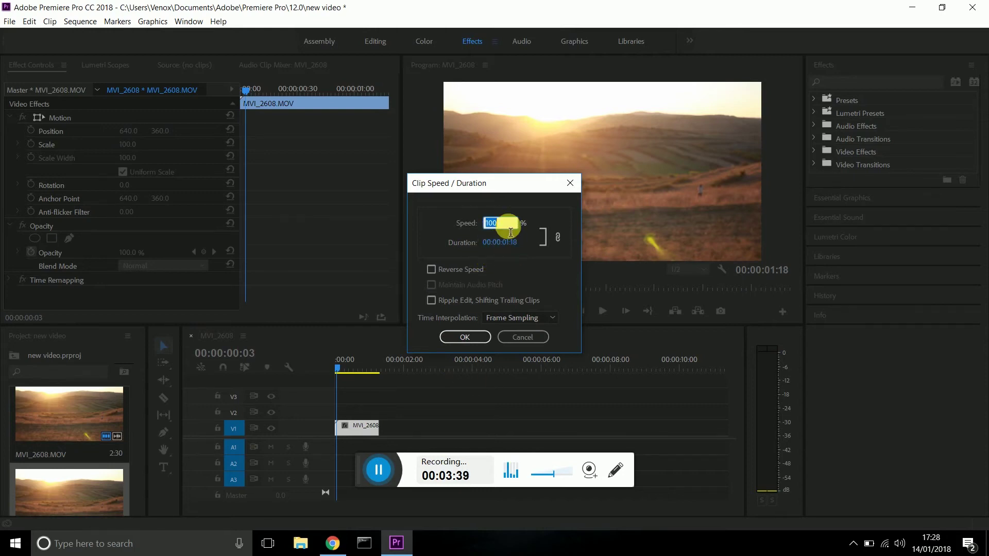
pyautogui.write('40')
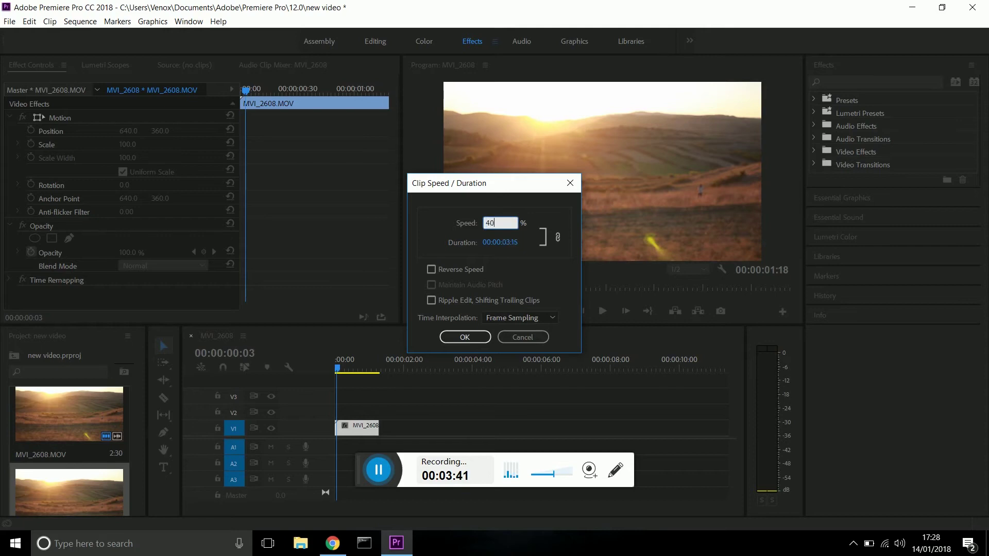
pyautogui.click(463, 339)
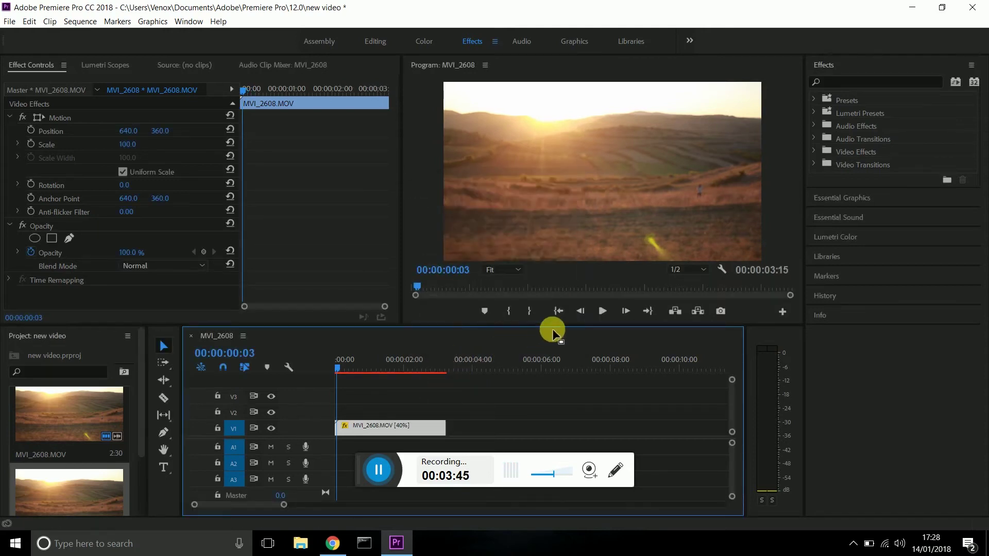
pyautogui.click(599, 311)
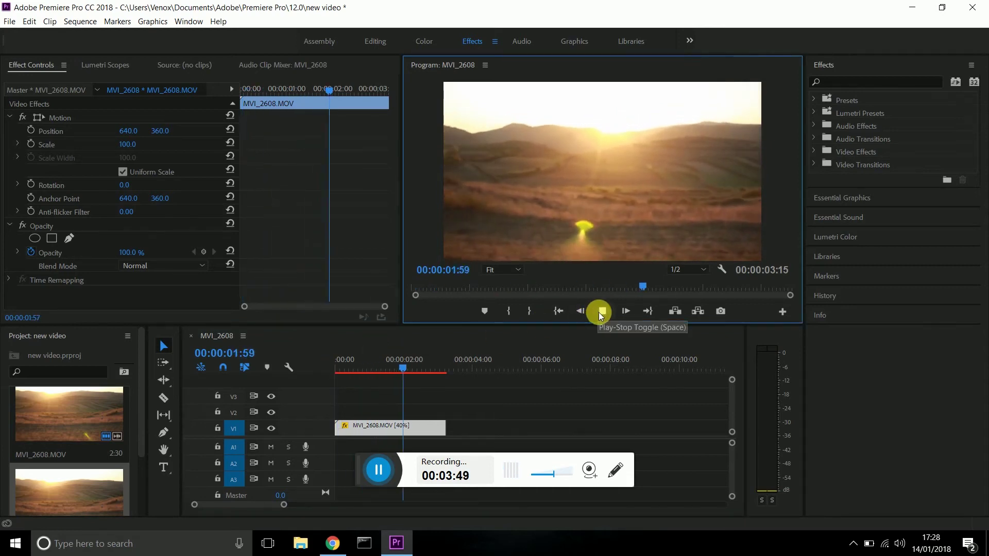
# Trim the start of the slowed clip to 00:00:00:20 and render the timeline preview
pyautogui.moveTo(447, 366); pyautogui.dragTo(346, 392)
pyautogui.moveTo(353, 438); pyautogui.dragTo(348, 431)
pyautogui.click(372, 428)
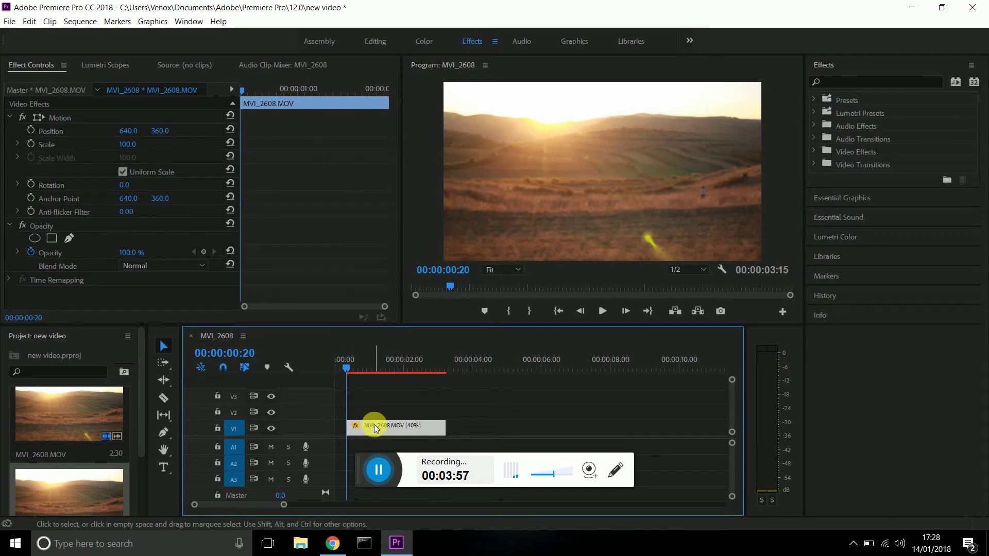
pyautogui.press('Return')
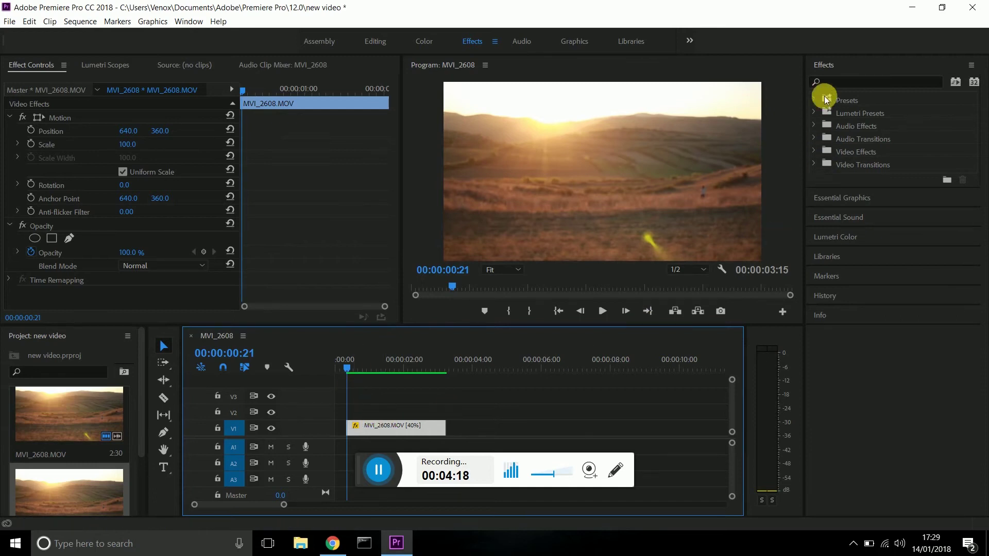
# Examine the Basic Correction controls of Lumetri Color for the selected clip
pyautogui.click(831, 65)
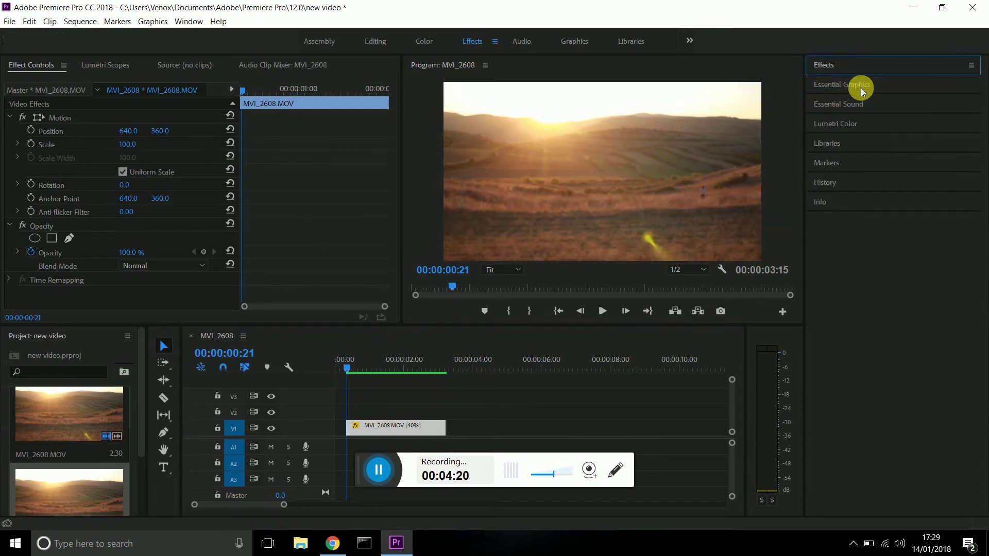
pyautogui.click(857, 125)
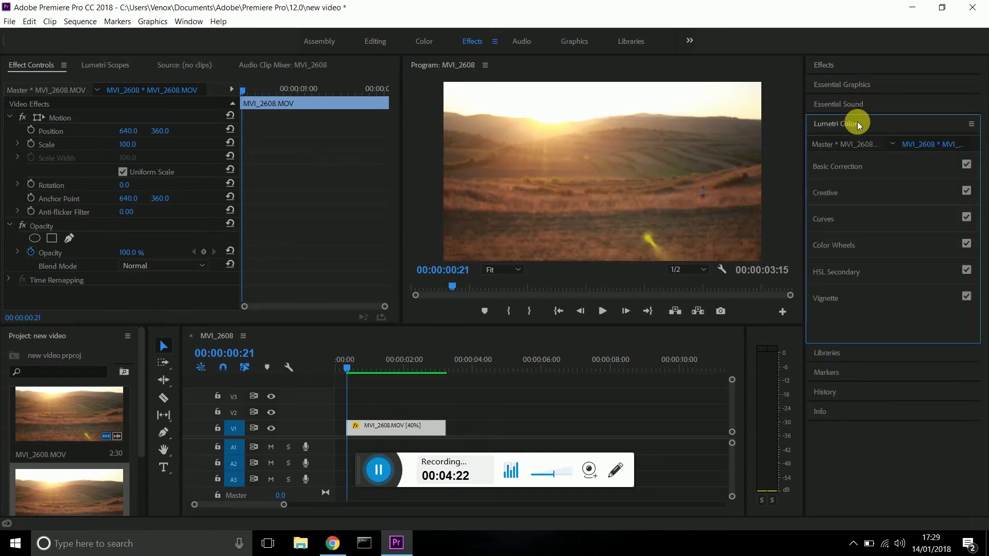
pyautogui.click(865, 171)
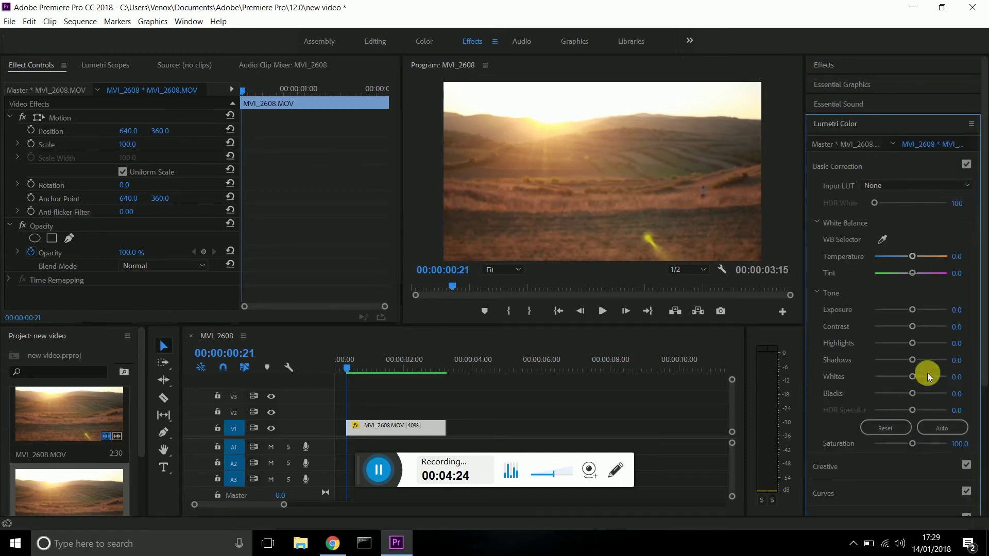
pyautogui.click(843, 124)
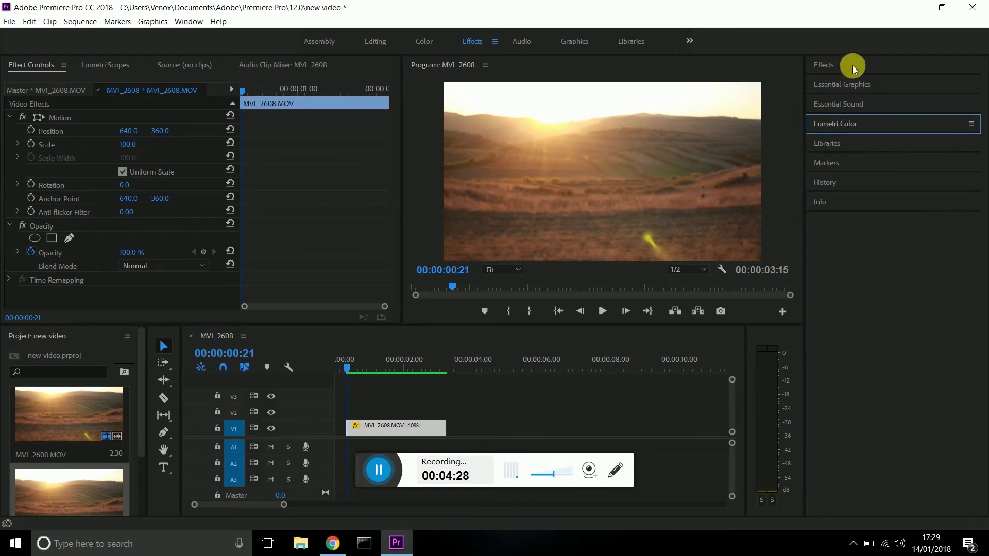
# Examine the presets in the Retro Preset Pack of the Austin Newman Presets, and collapse the effects list
pyautogui.click(852, 66)
pyautogui.click(818, 98)
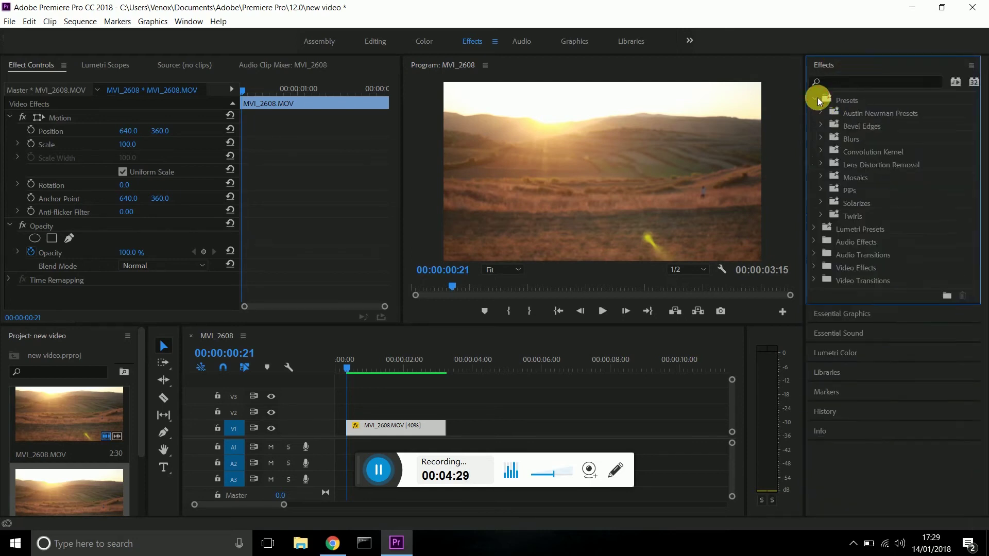
pyautogui.click(822, 111)
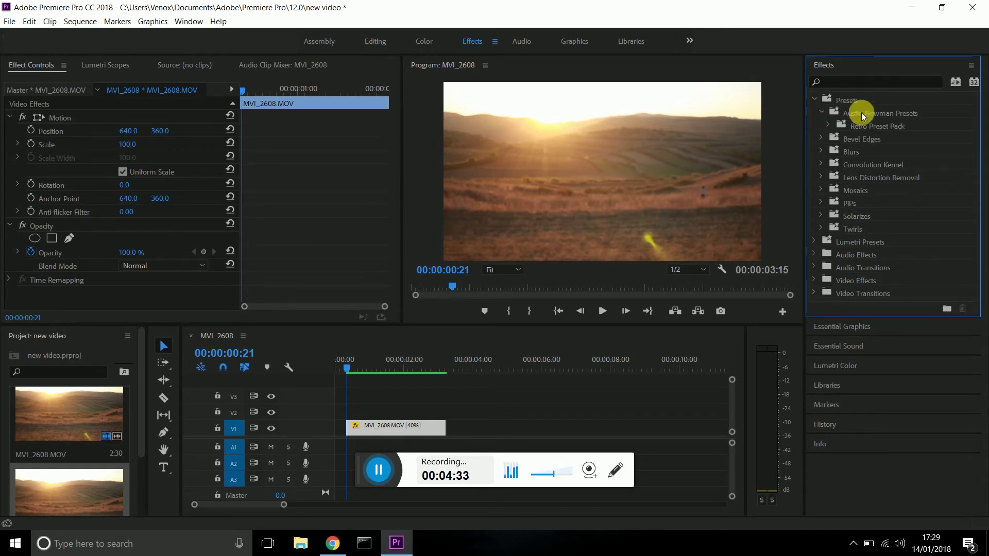
pyautogui.click(829, 126)
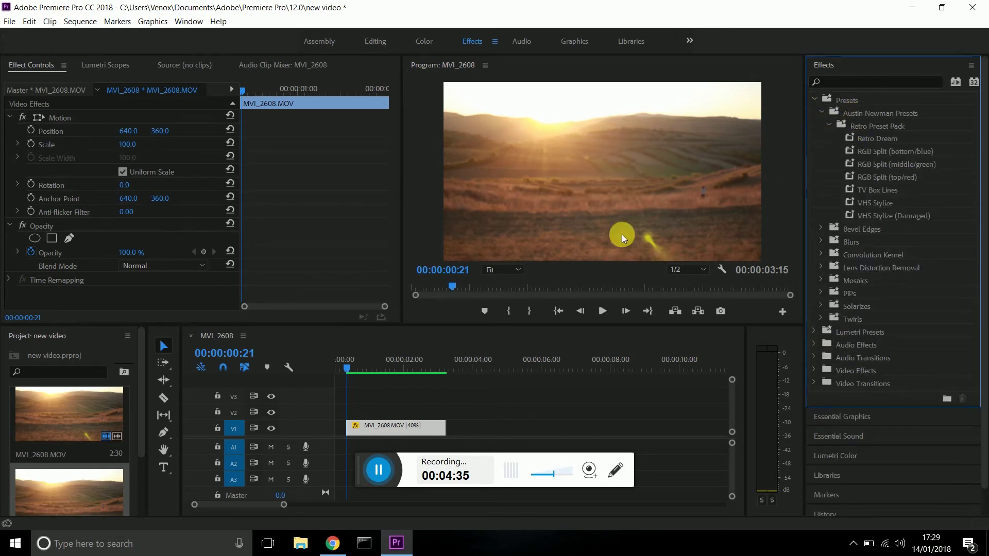
pyautogui.click(813, 100)
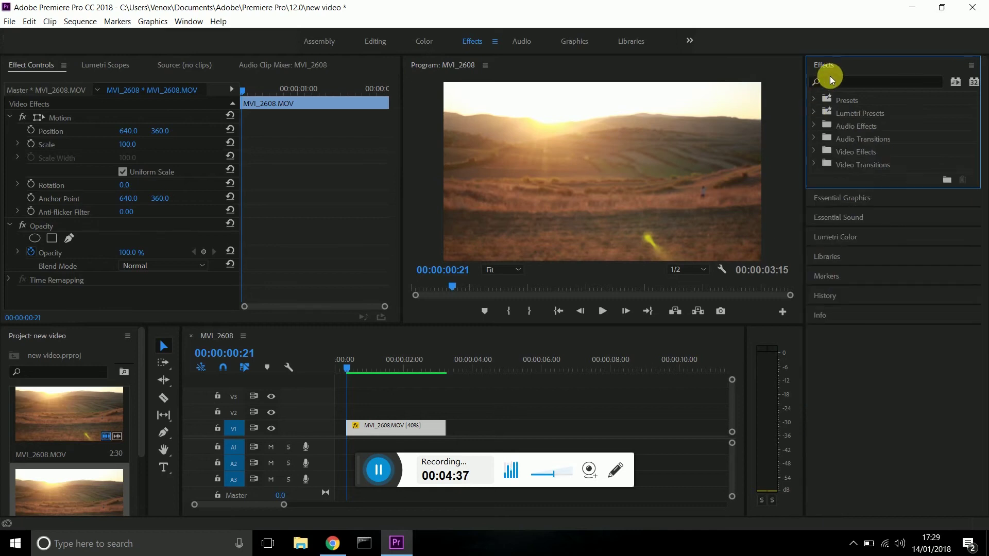
pyautogui.click(839, 66)
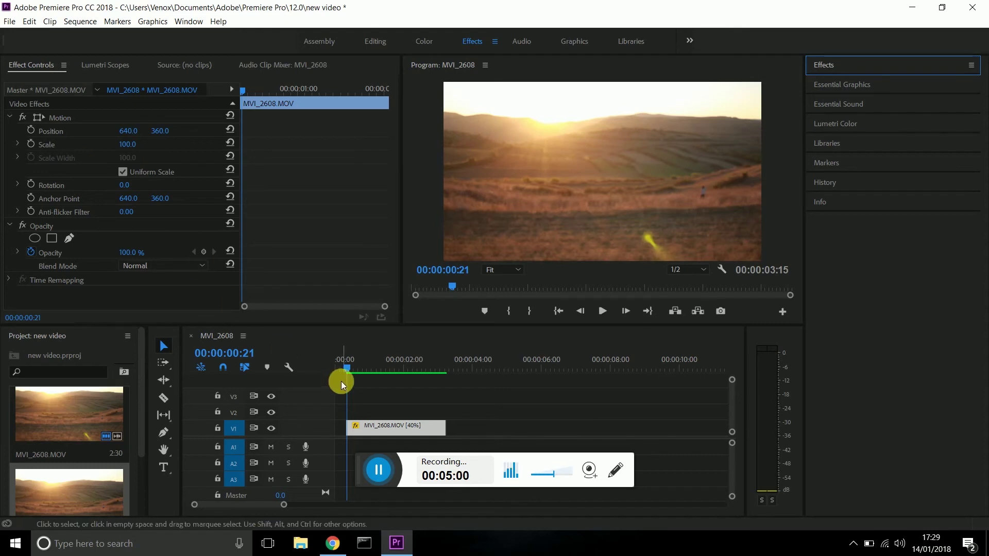
# Add the Street Memoirs mp3 from the computer to audio track A1 and align its start with the start of the video clip
pyautogui.click(382, 467)
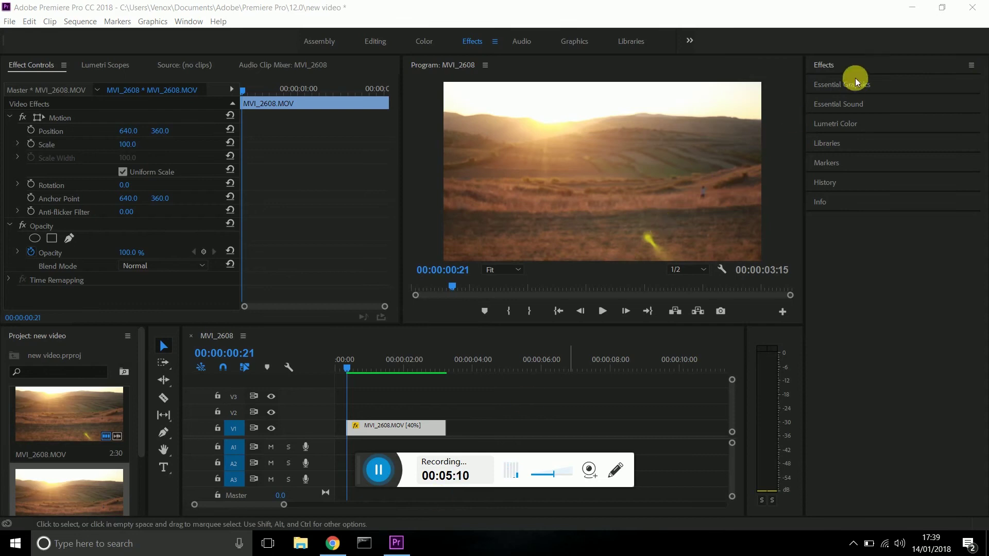
pyautogui.click(907, 7)
pyautogui.moveTo(514, 93); pyautogui.dragTo(343, 445)
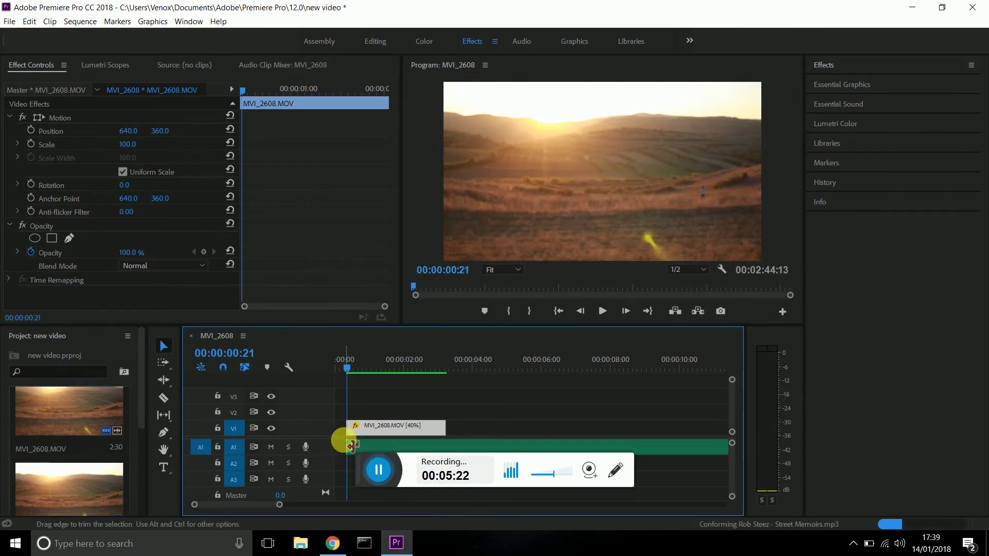
pyautogui.moveTo(347, 362)
pyautogui.mouseDown()
pyautogui.moveTo(341, 376)
pyautogui.moveTo(357, 379)
pyautogui.moveTo(345, 381)
pyautogui.mouseUp()
pyautogui.click(369, 449)
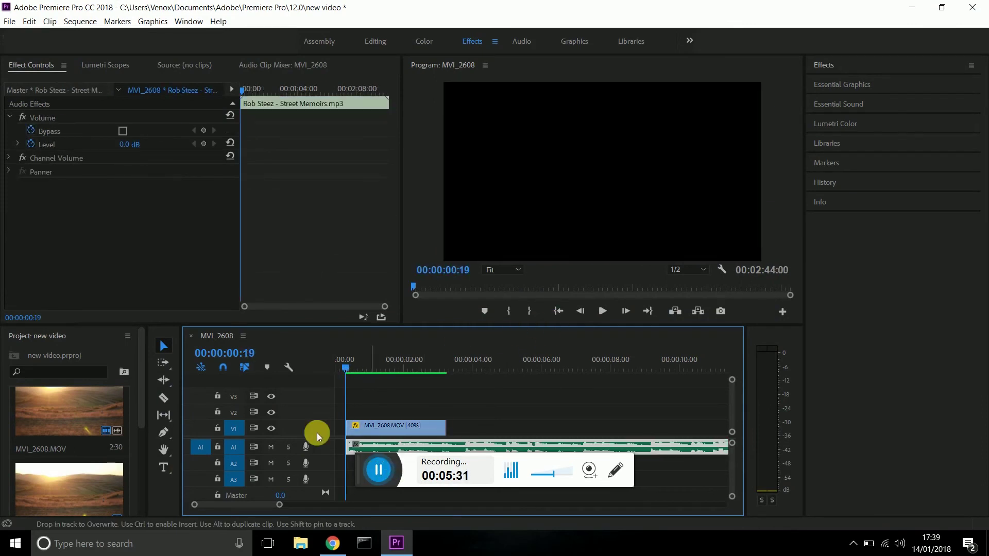
pyautogui.moveTo(349, 446)
pyautogui.mouseDown()
pyautogui.moveTo(394, 450)
pyautogui.moveTo(353, 449)
pyautogui.moveTo(359, 456)
pyautogui.mouseUp()
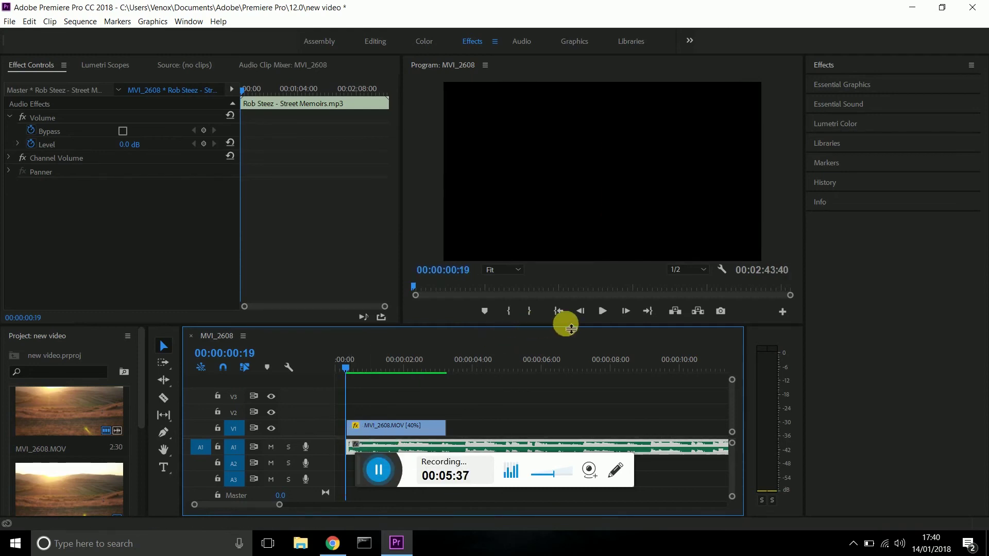
# Play back the sequence with the music, and return the playhead to 00:00:00:21 at the start of the video clip
pyautogui.click(528, 395)
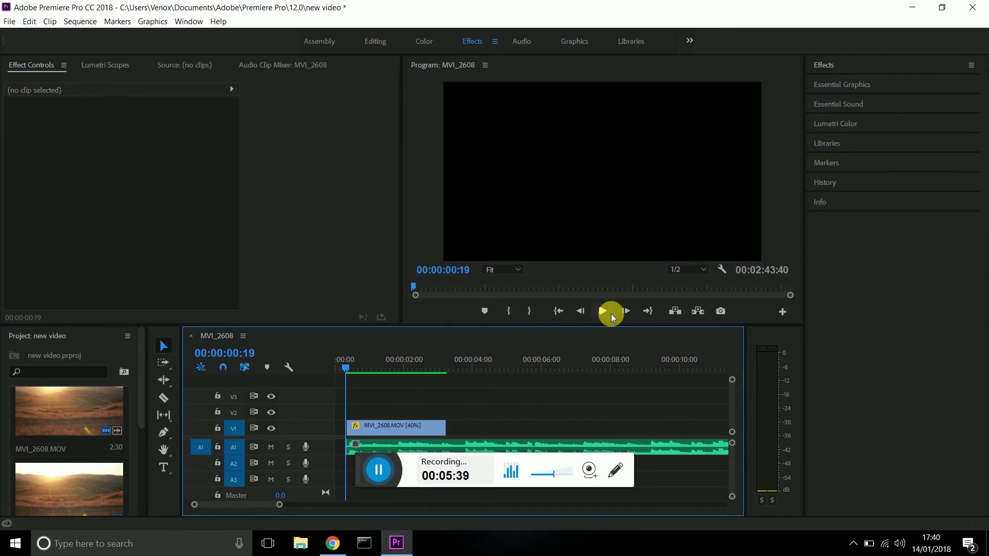
pyautogui.click(445, 447)
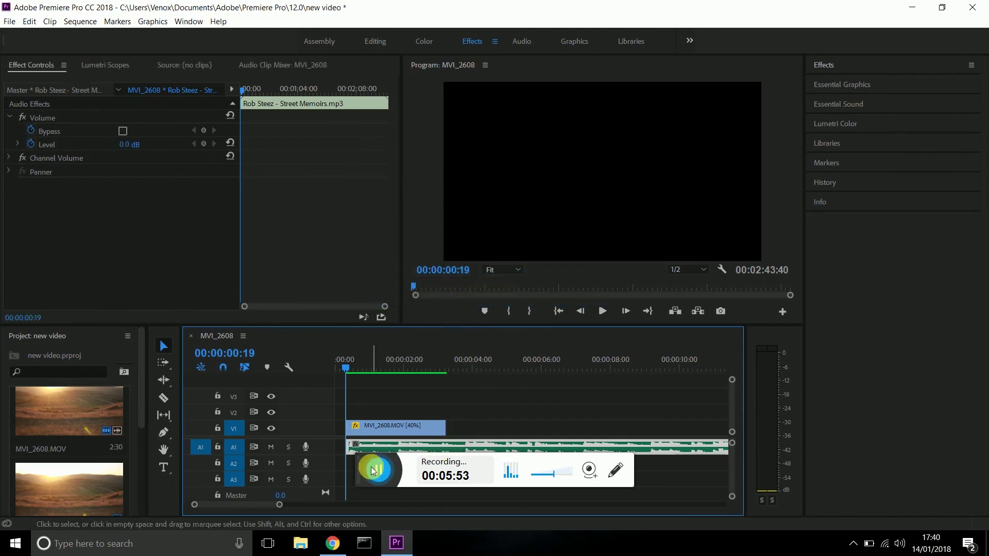
pyautogui.click(601, 311)
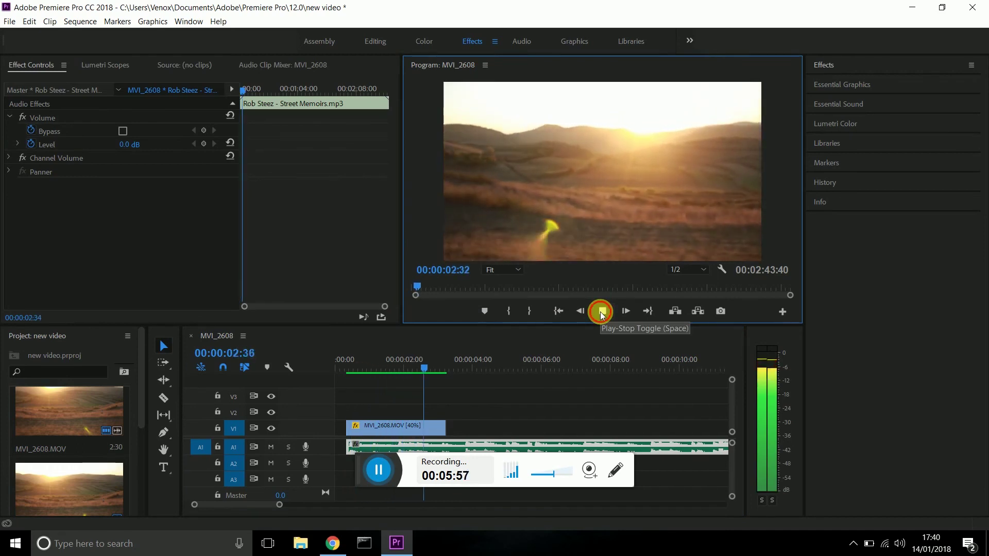
pyautogui.click(602, 312)
pyautogui.moveTo(434, 365); pyautogui.dragTo(353, 401)
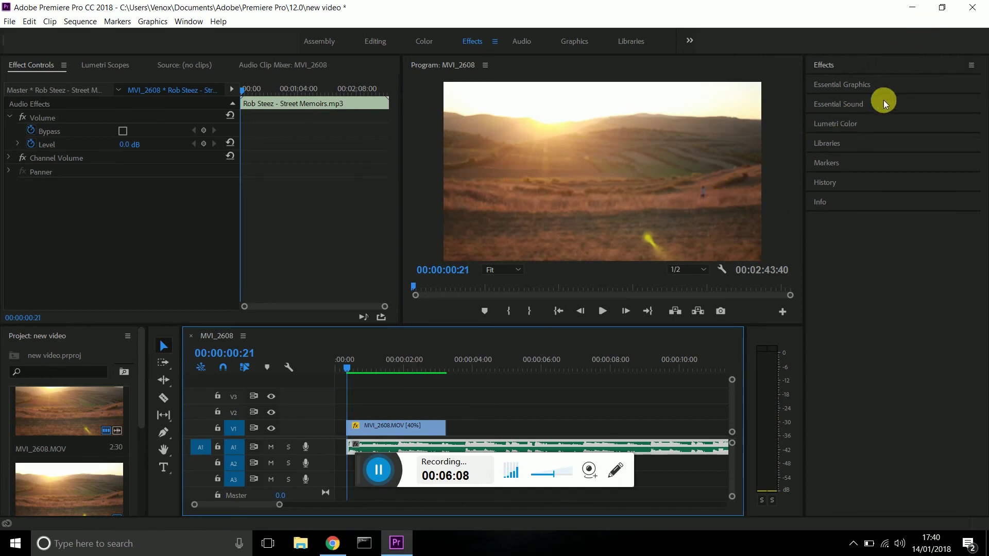
# Open the media export settings and review the format and preset choices, keeping H.264 and Match Source - High bitrate
pyautogui.click(9, 21)
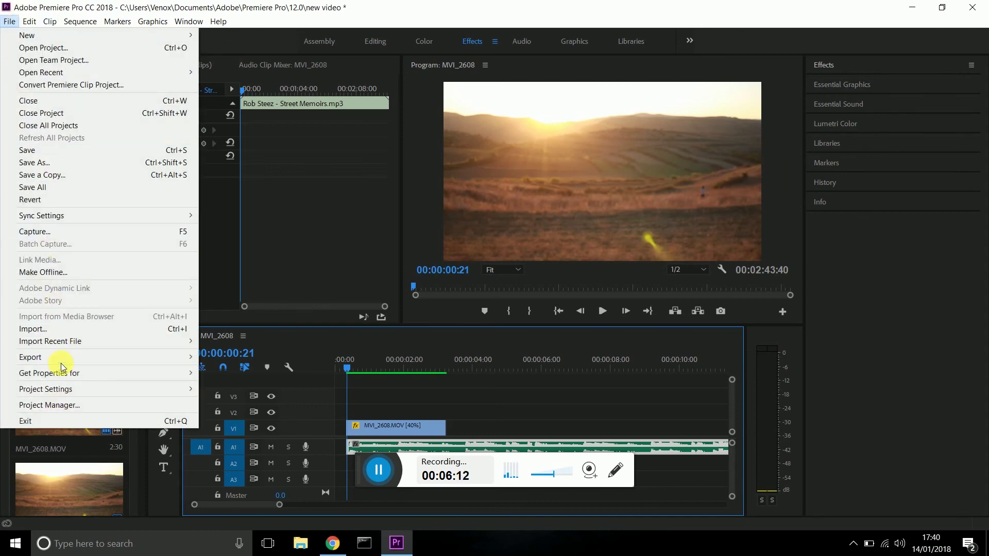
pyautogui.moveTo(64, 362)
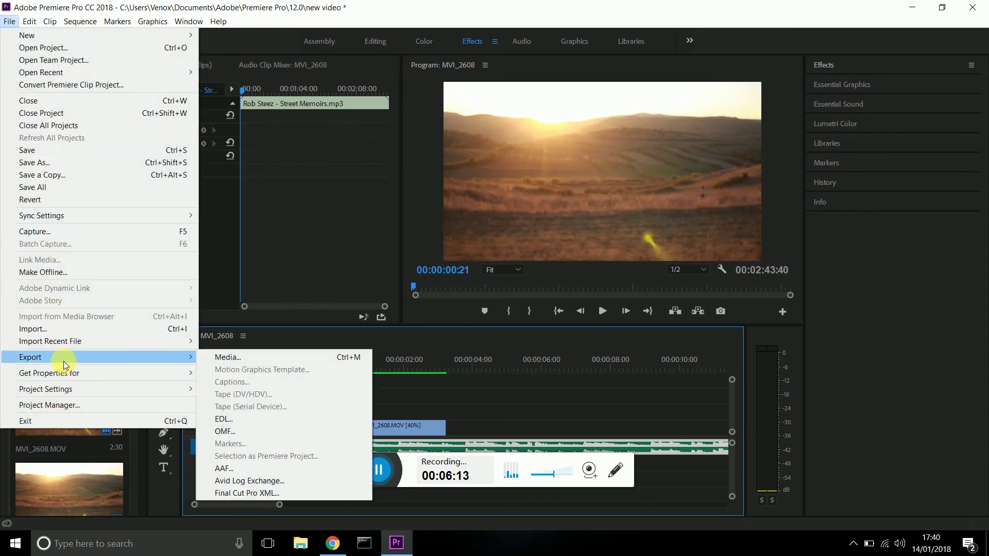
pyautogui.click(228, 357)
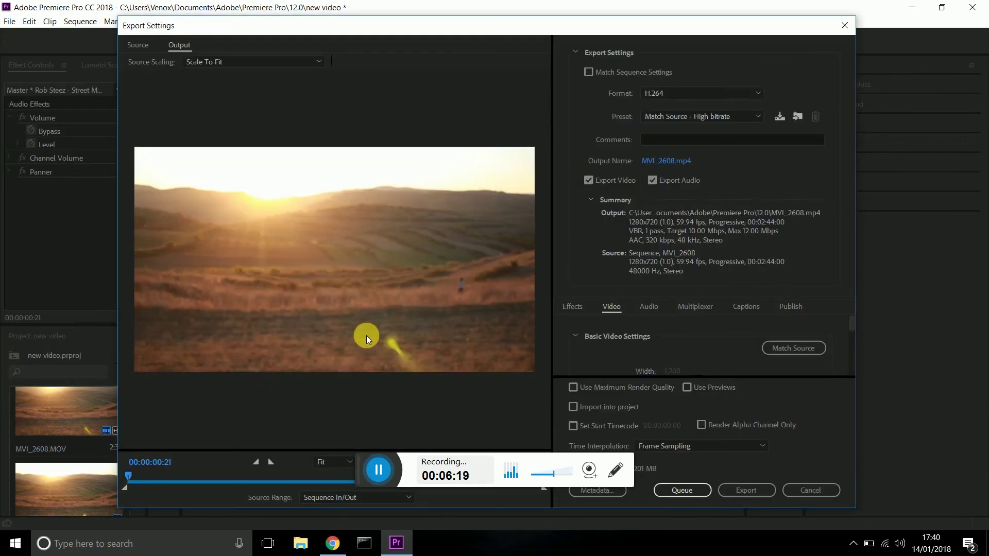
pyautogui.click(749, 89)
pyautogui.click(749, 89)
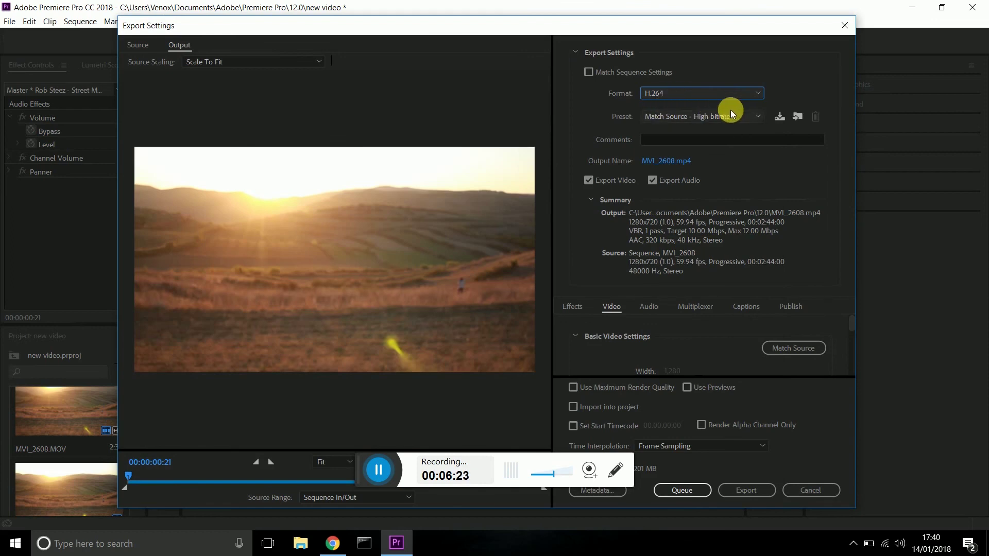
pyautogui.click(757, 116)
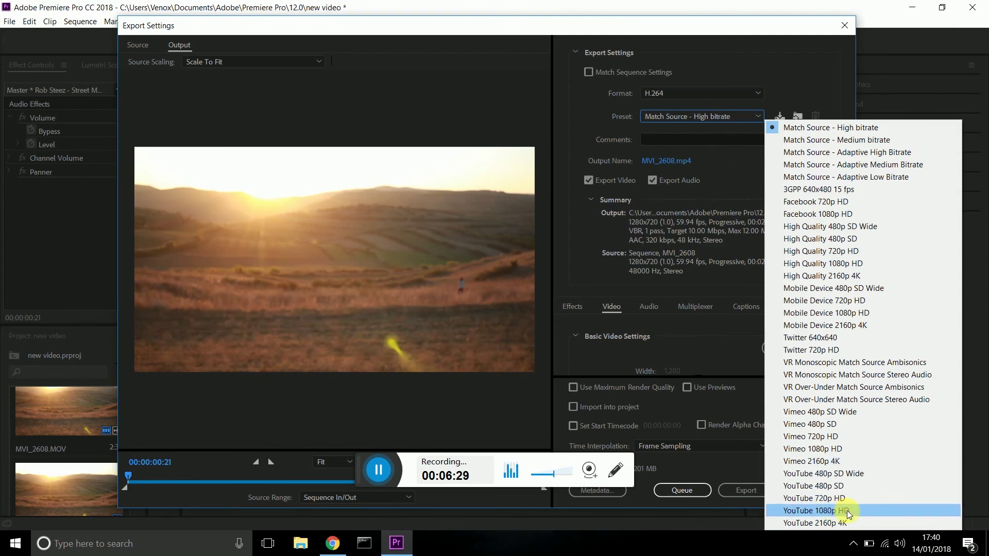
pyautogui.click(762, 115)
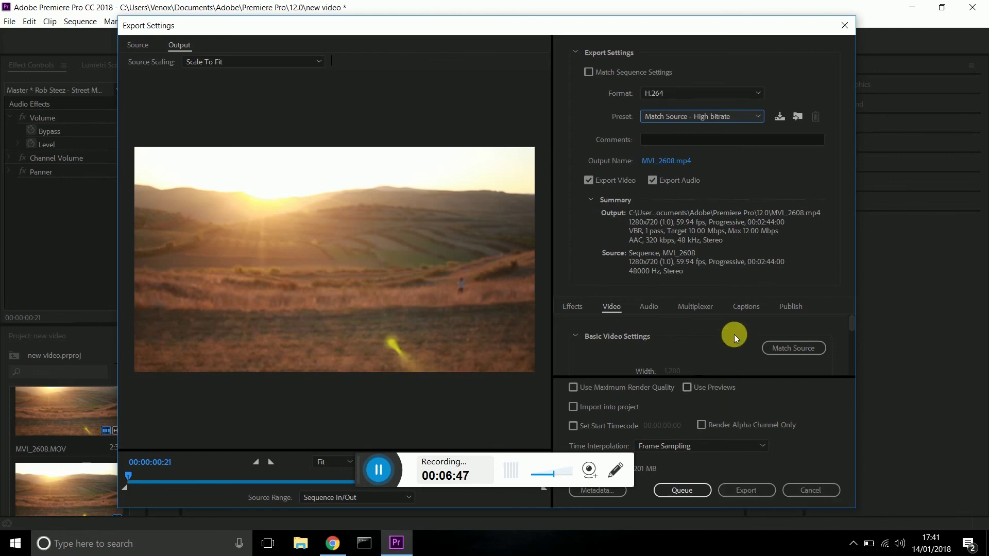
# Turn source matching for the video's width and height off and back on, and start exporting the sequence immediately
pyautogui.scroll(-1, 735, 335)
pyautogui.scroll(-1, 696, 358)
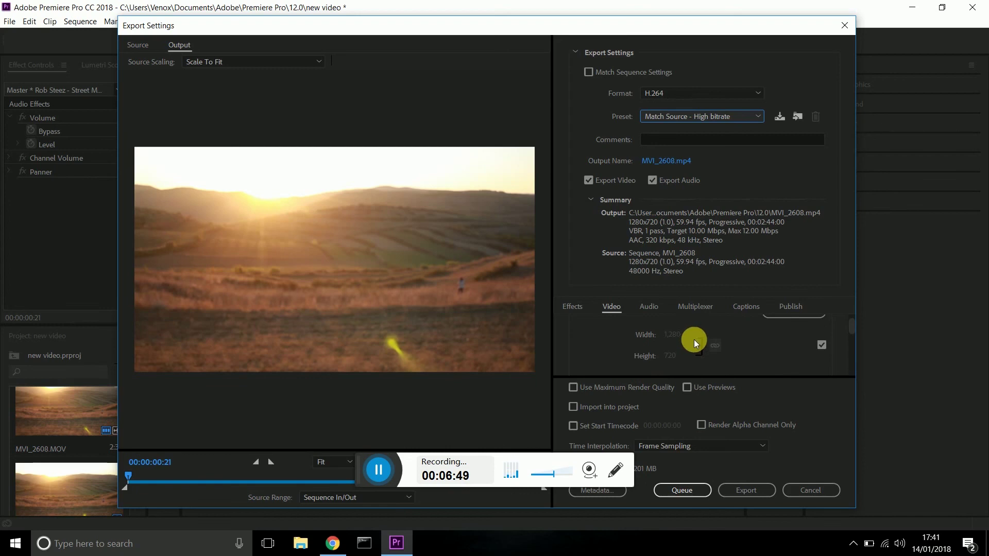
pyautogui.click(822, 345)
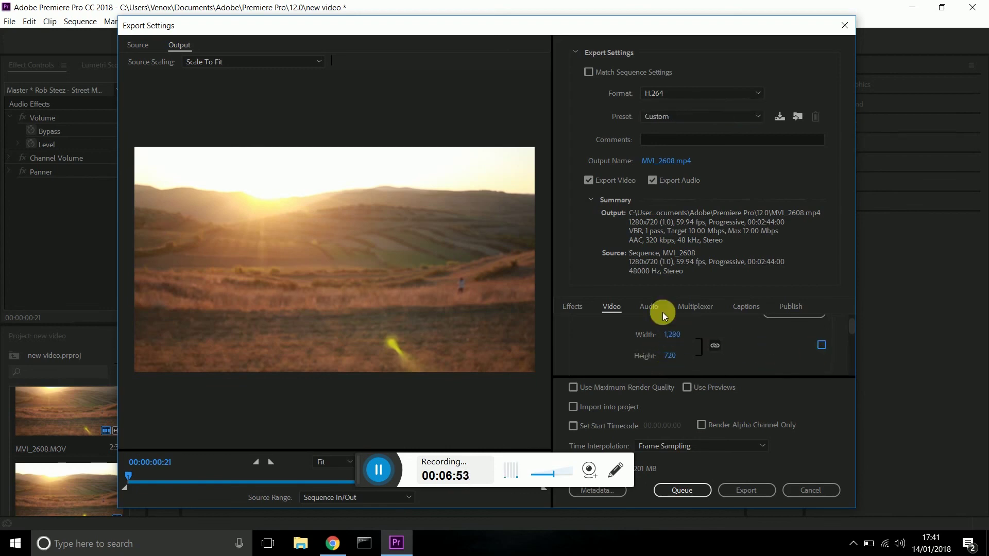
pyautogui.click(821, 345)
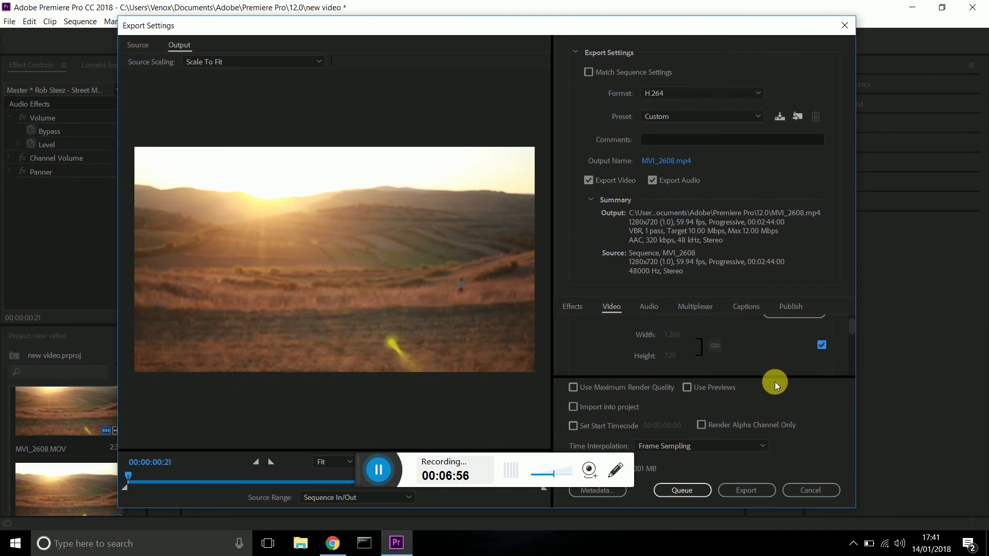
pyautogui.click(756, 488)
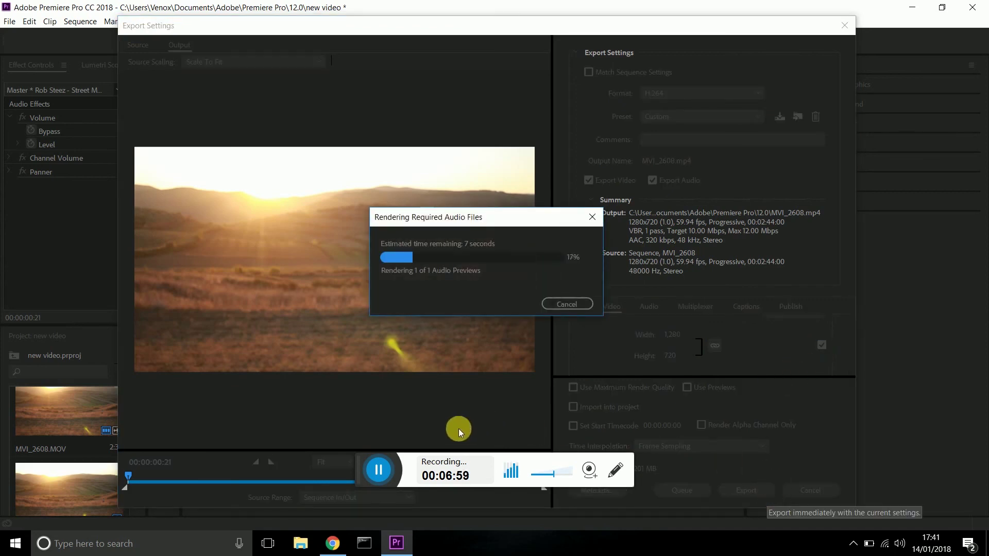